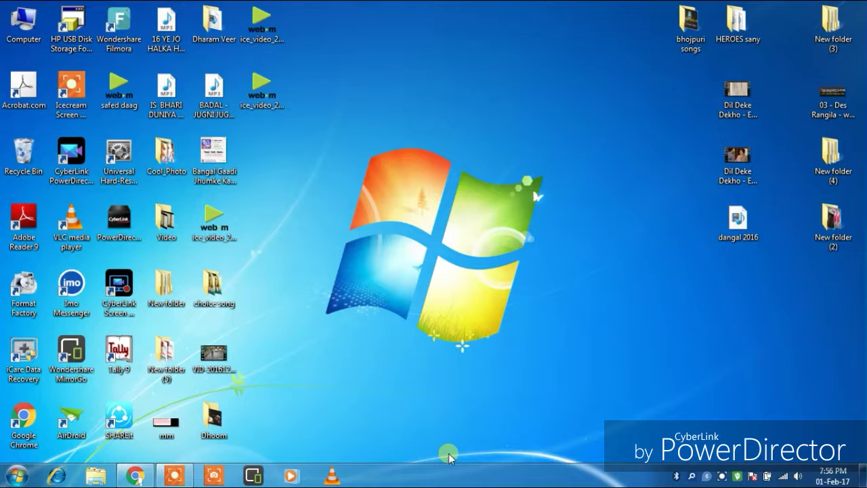
Run the SHAREit desktop shortcut as administrator and accept the notice about installing a later version.
right_click(122, 422)
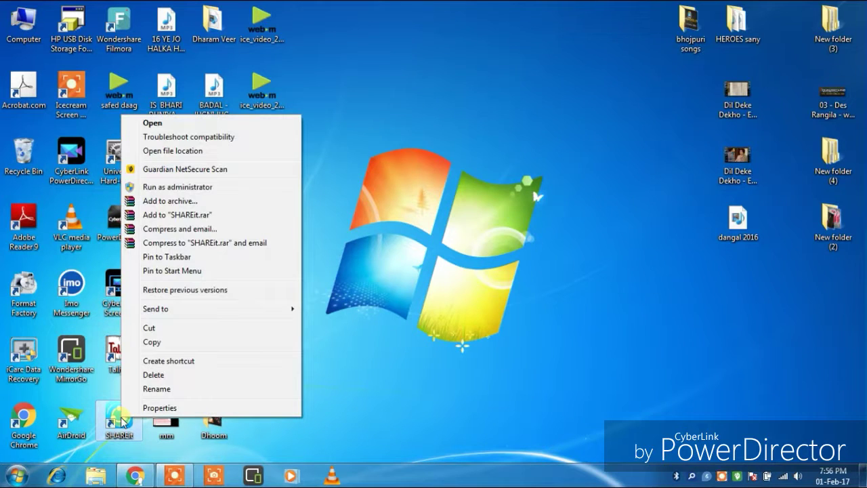
click(191, 190)
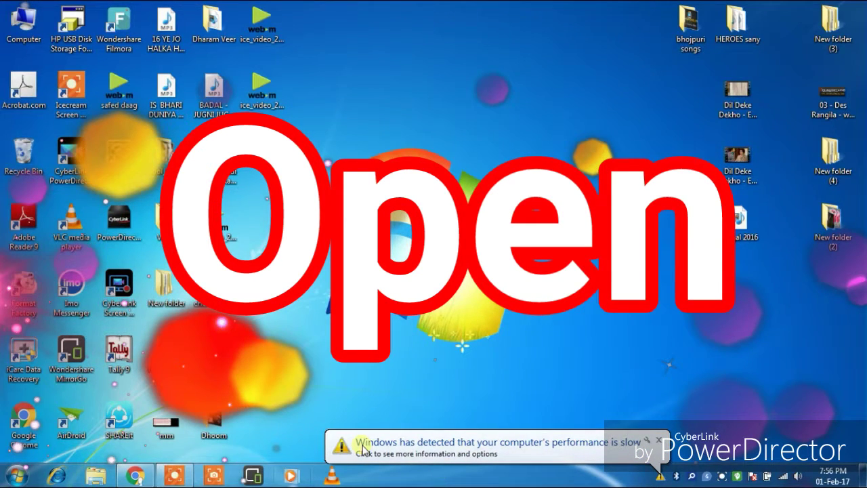
click(536, 458)
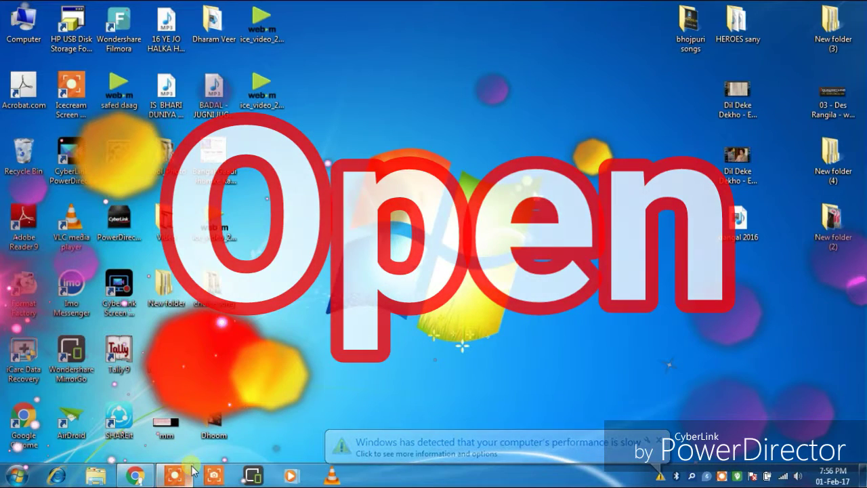
mouse_move(192, 470)
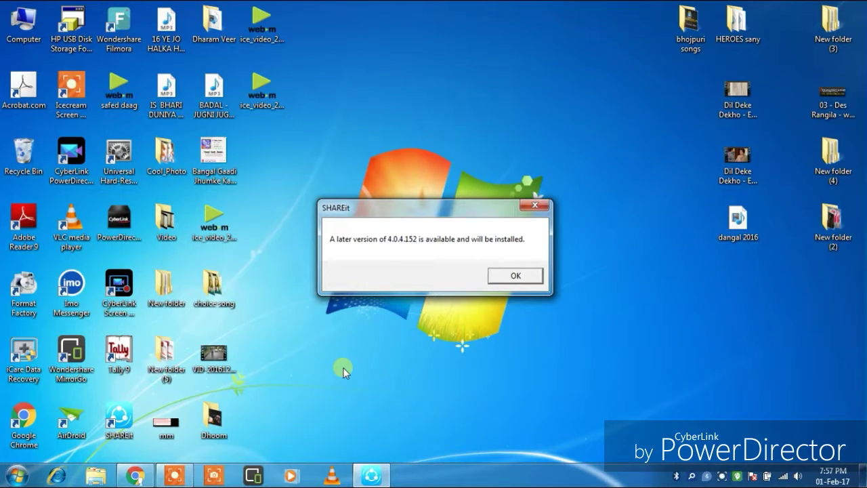
click(518, 275)
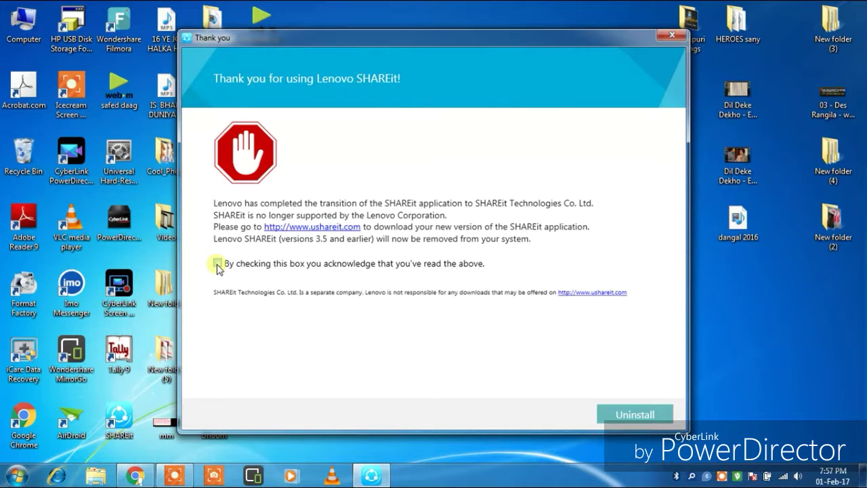
click(218, 265)
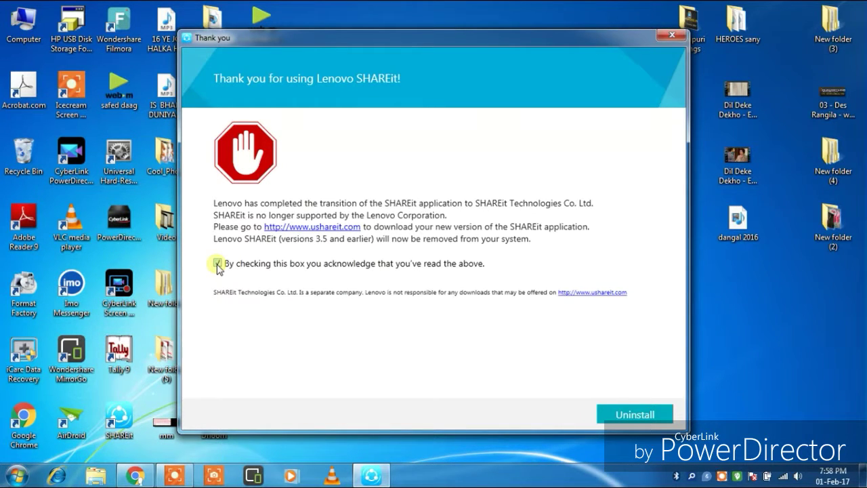
click(216, 263)
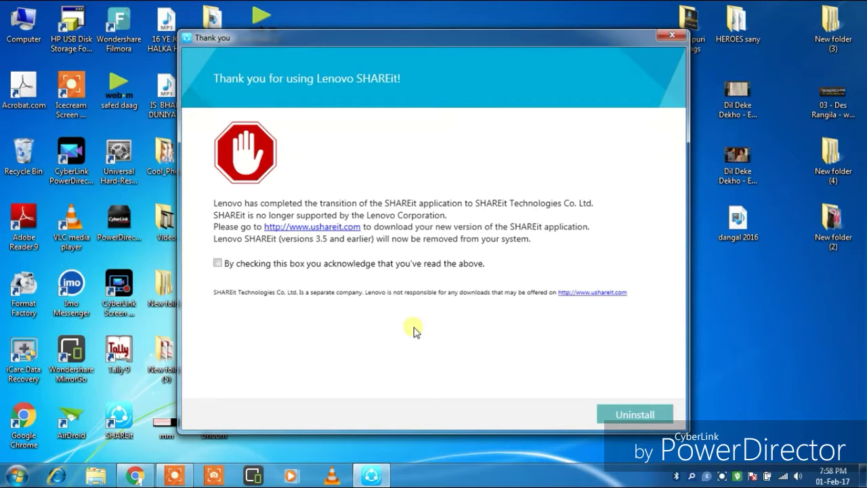
click(588, 293)
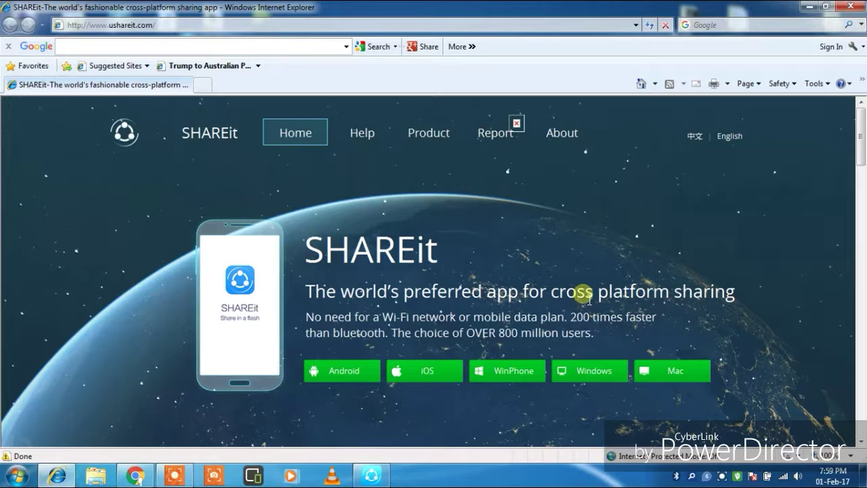
Download the Windows version of SHAREit and run the SHAREit-KCWEB.exe installer, allowing it through the security warnings.
click(621, 375)
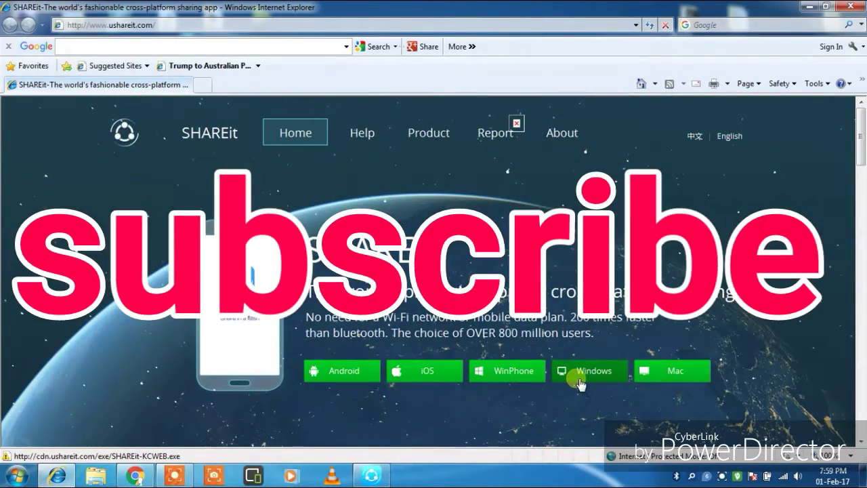
click(581, 383)
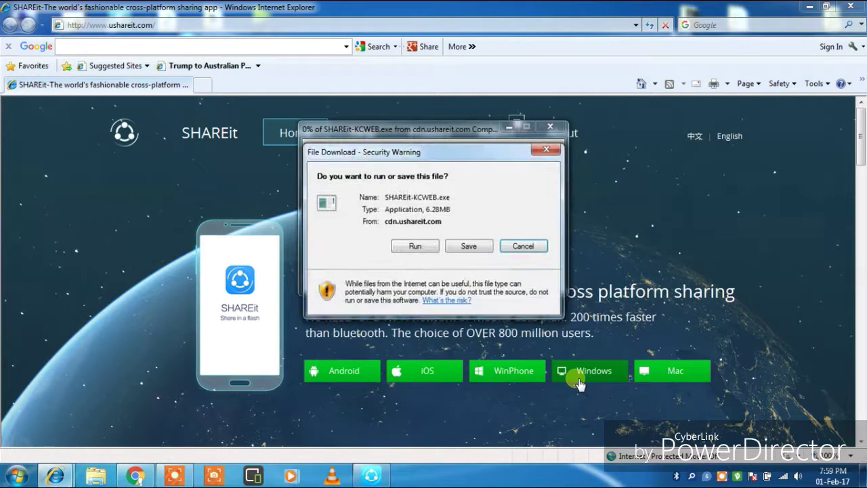
click(406, 247)
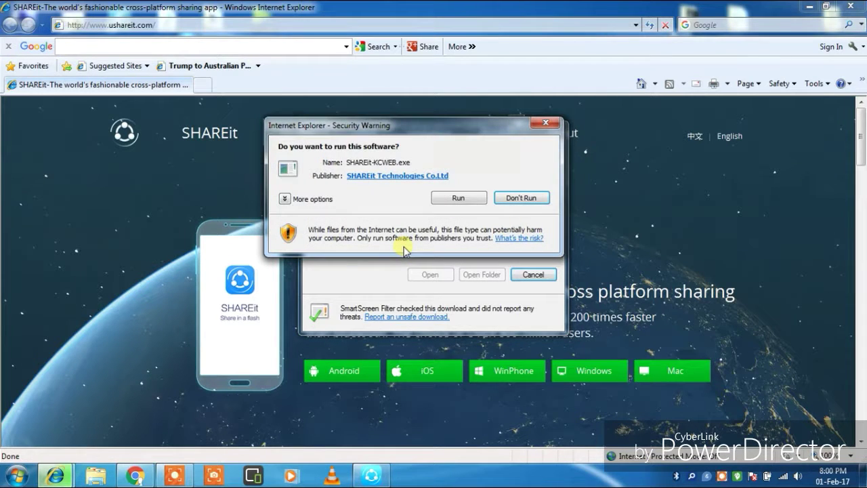
click(458, 198)
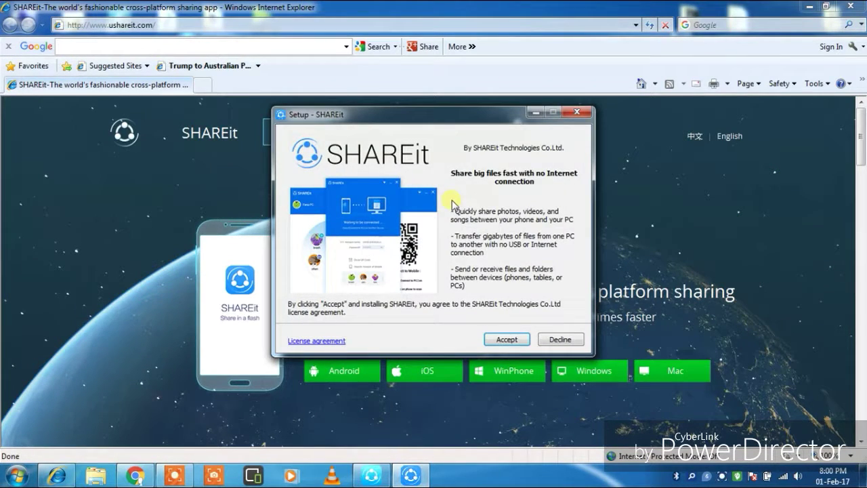
Accept the license and install SHAREit in the default folder with a desktop shortcut, finishing setup with Launch SHAREit enabled.
click(504, 342)
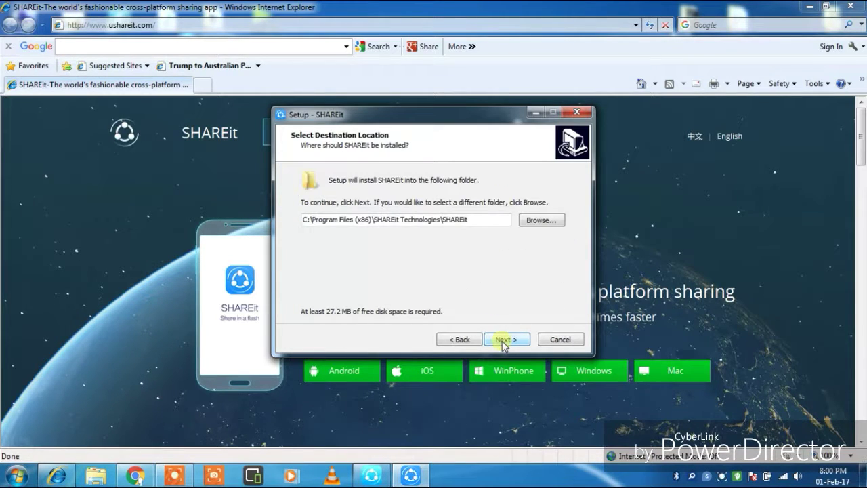
click(504, 342)
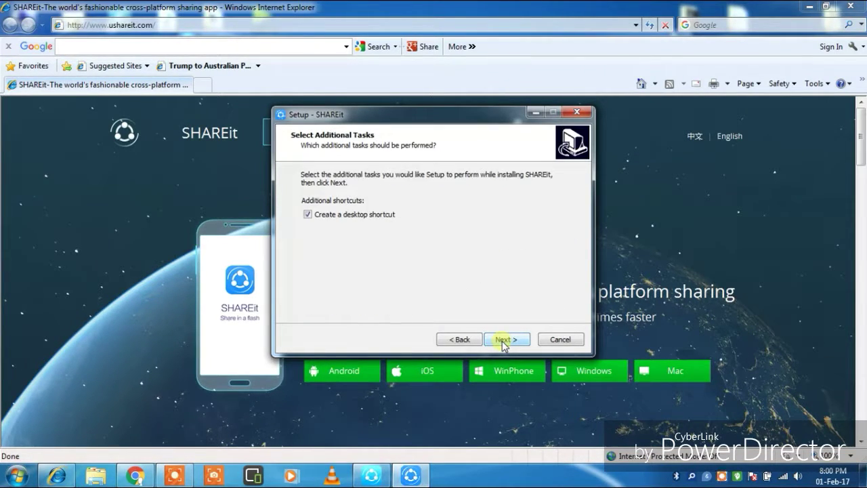
click(506, 340)
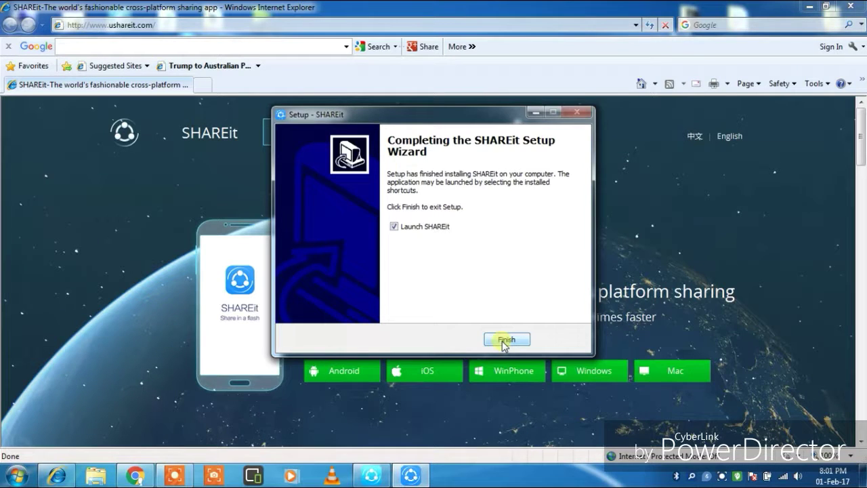
click(503, 342)
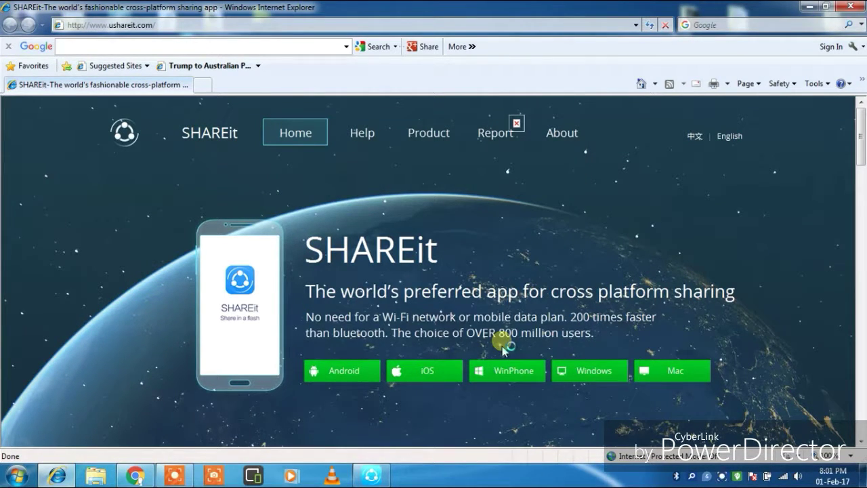
Minimize the browser and close the old Lenovo SHAREit notice without uninstalling.
click(812, 8)
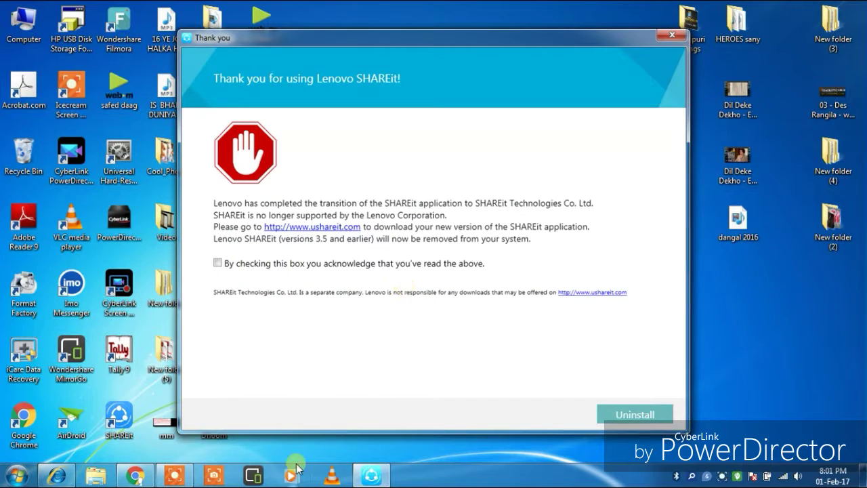
click(175, 476)
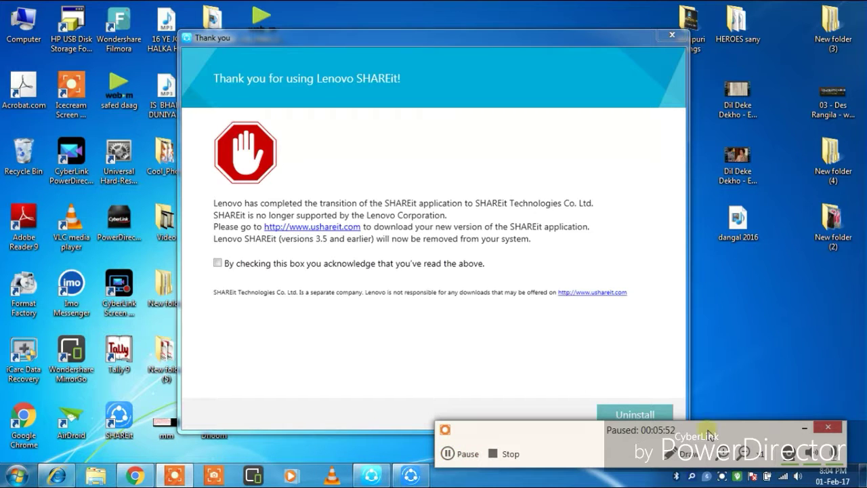
click(810, 429)
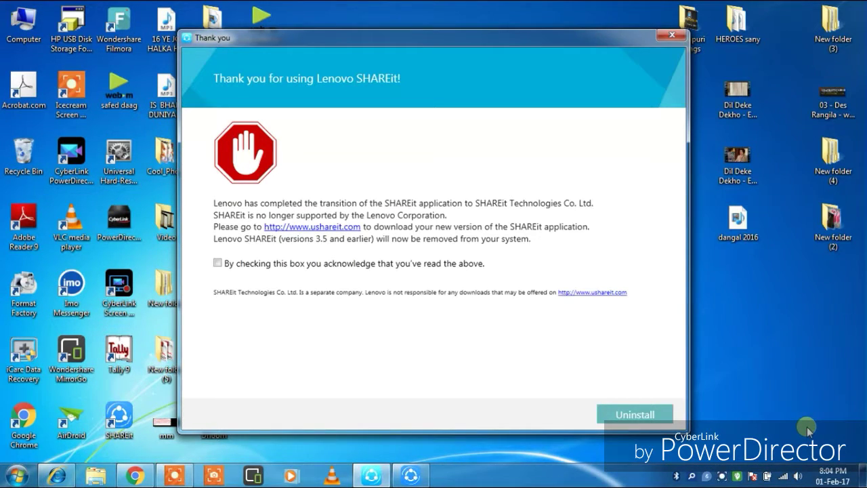
click(672, 37)
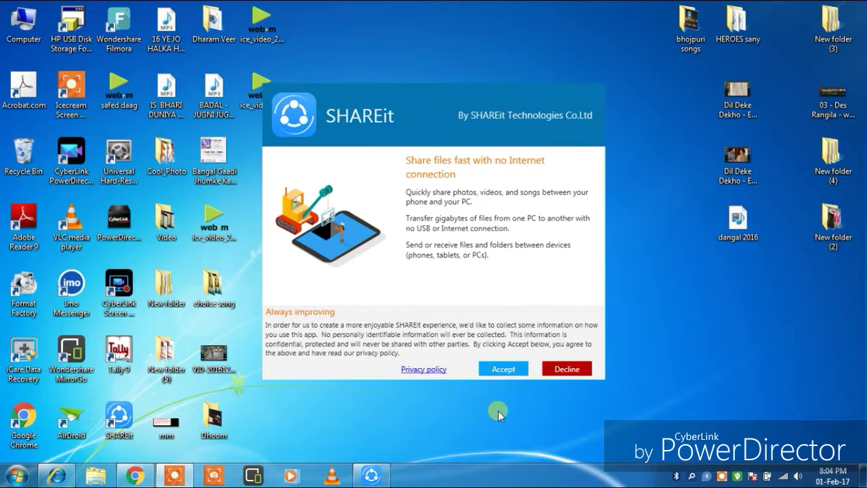
Accept the SHAREit privacy terms and go through the introduction slides to the main connection screen.
click(507, 369)
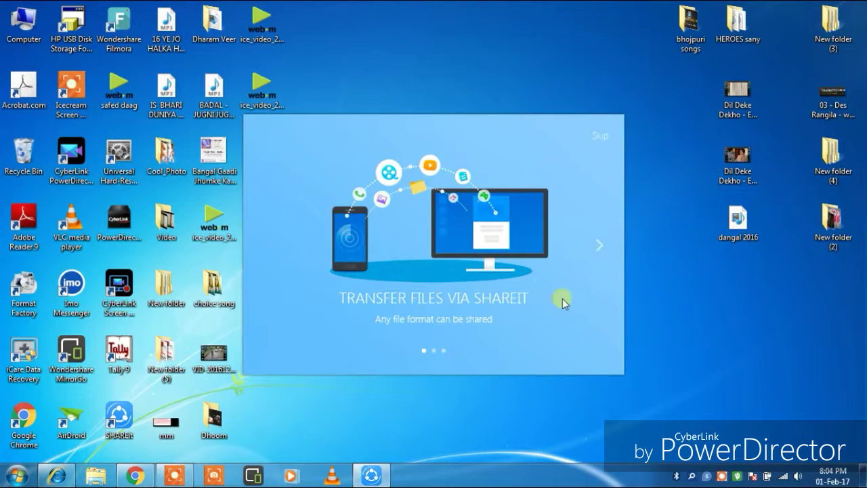
click(600, 247)
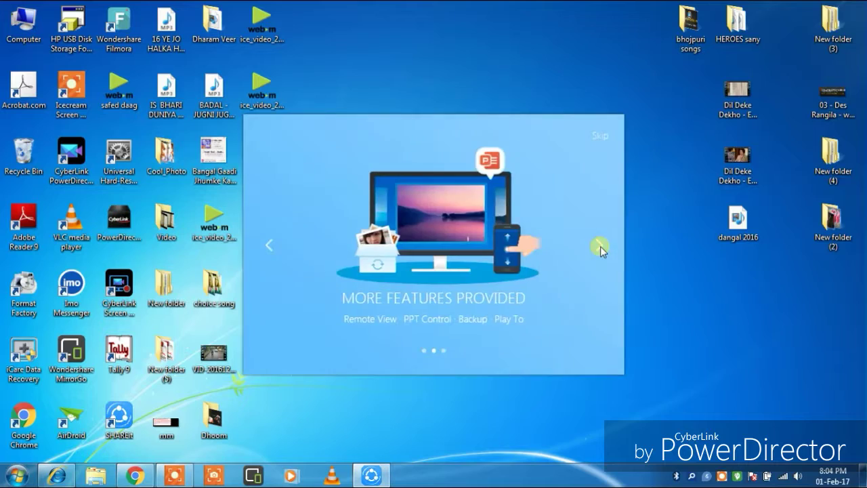
click(601, 248)
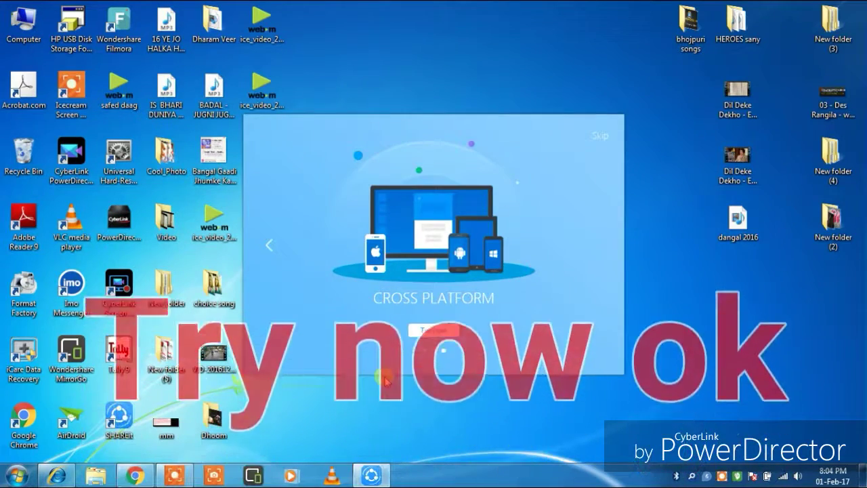
click(432, 331)
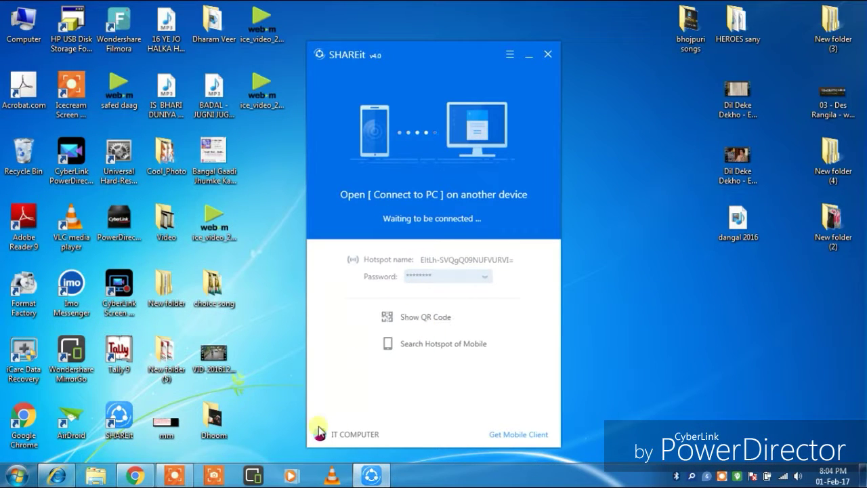
click(174, 476)
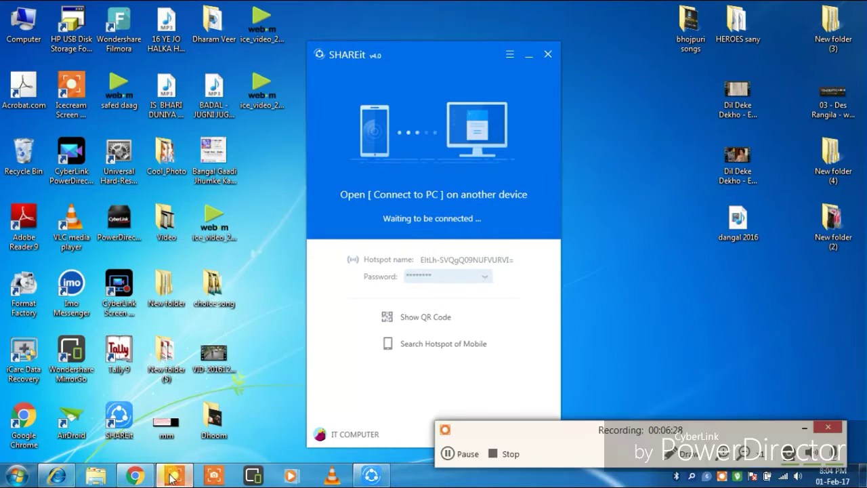
click(447, 455)
click(447, 455)
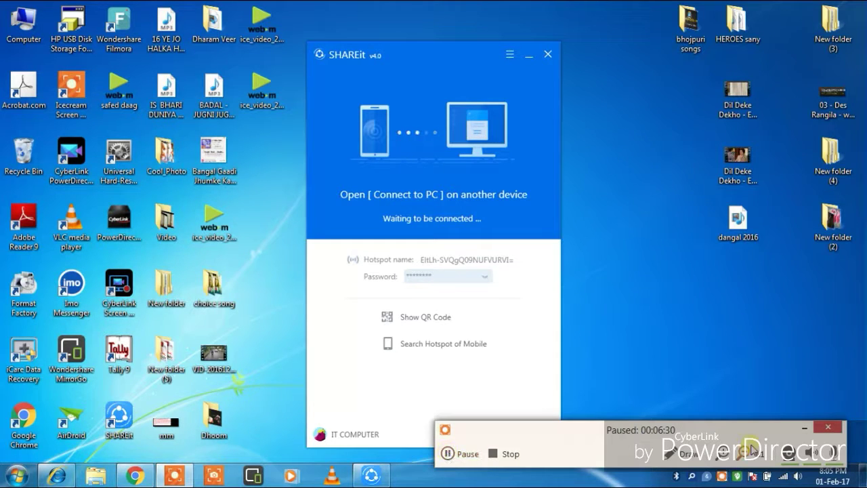
click(804, 432)
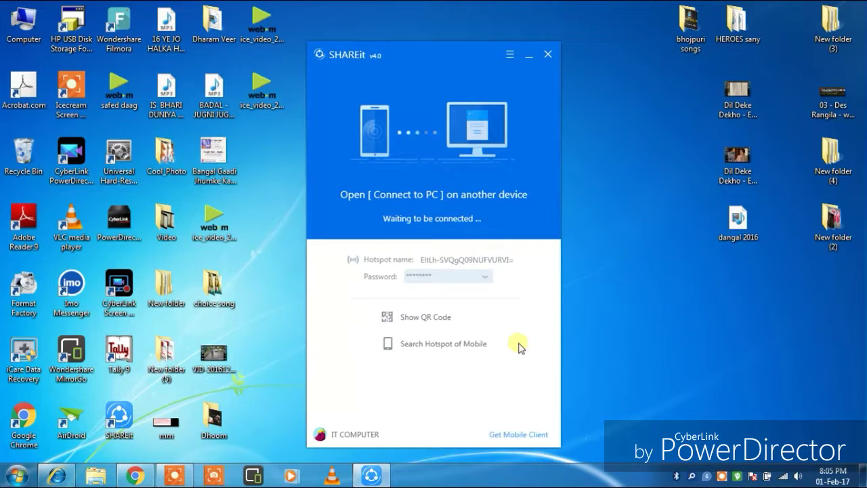
View the Search Hotspot of Mobile screen, return to the connection screen and close SHAREit.
click(416, 345)
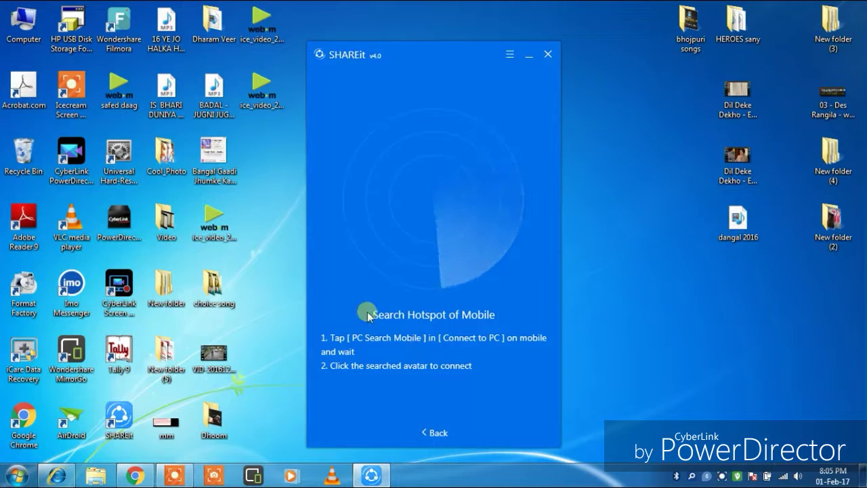
click(438, 436)
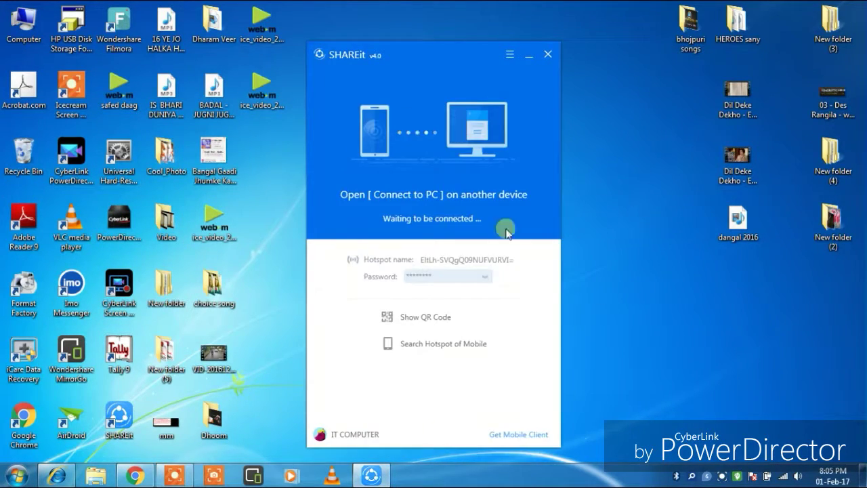
click(546, 54)
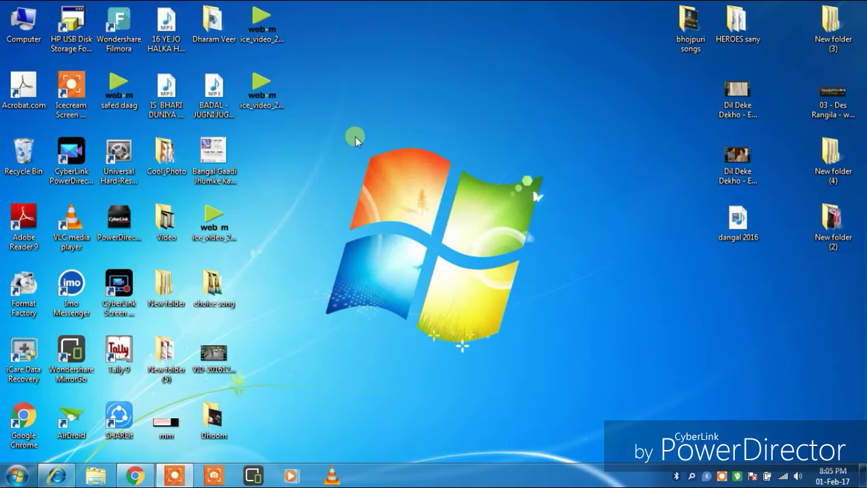
Switch to Chrome to show the IT Mobile technology m YouTube channel page.
click(133, 477)
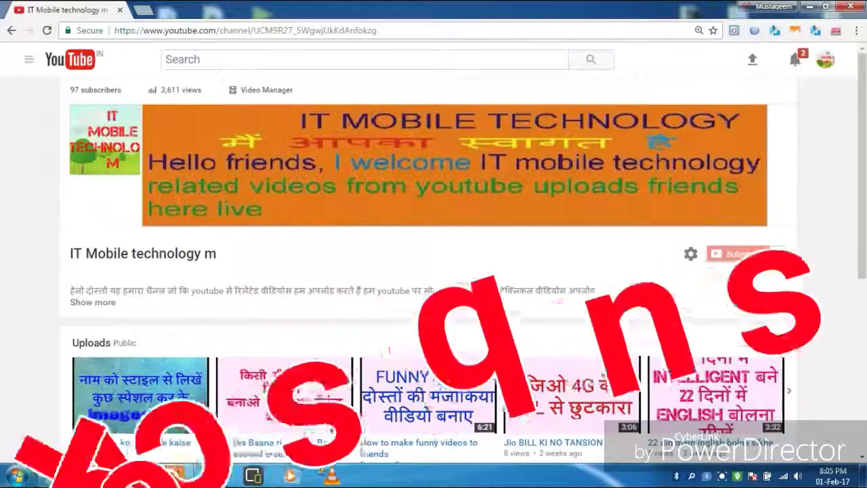
click(188, 475)
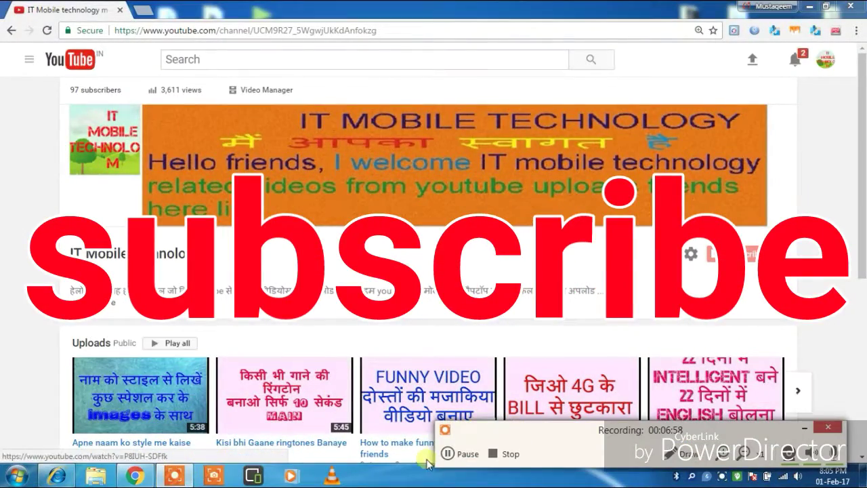